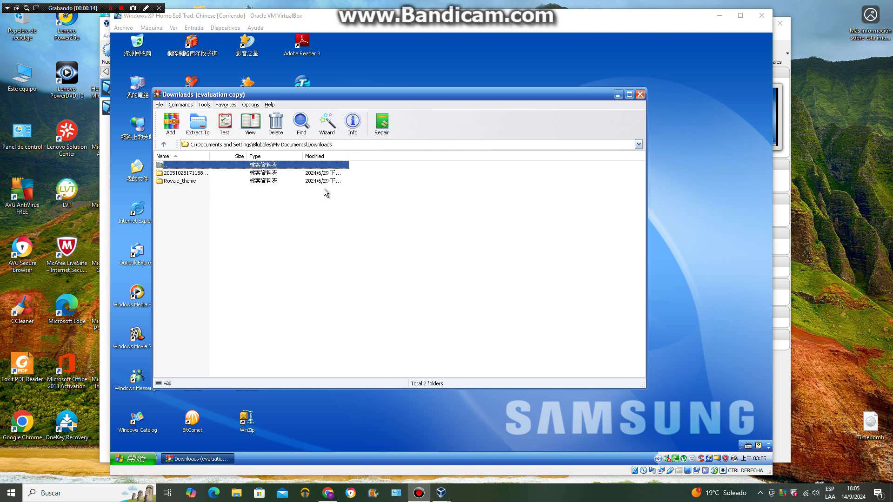
View WinRAR's About information and close the program
click(270, 105)
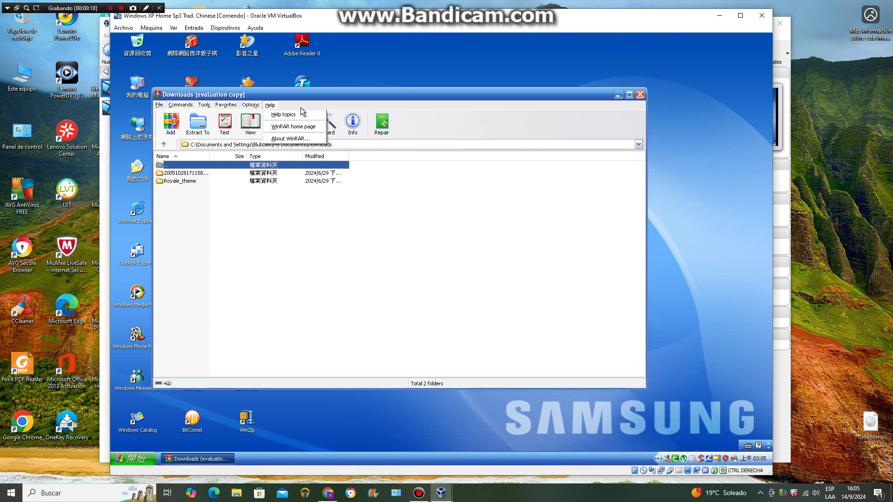
click(319, 140)
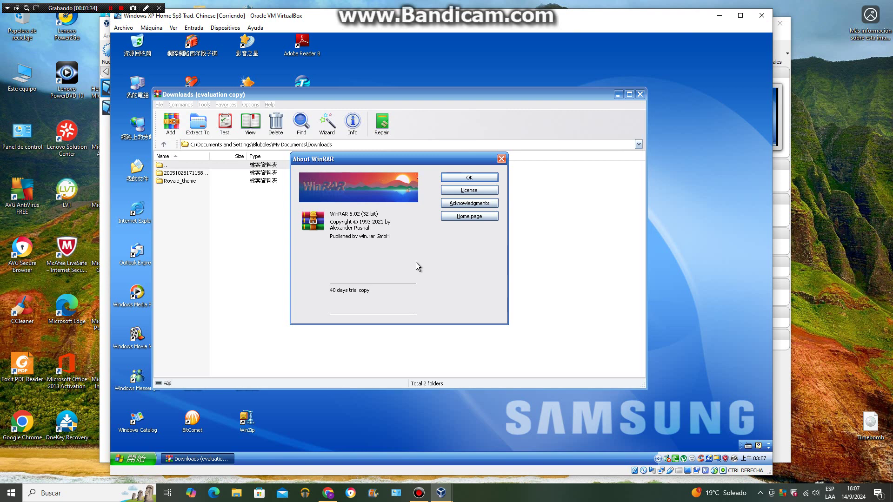
click(469, 178)
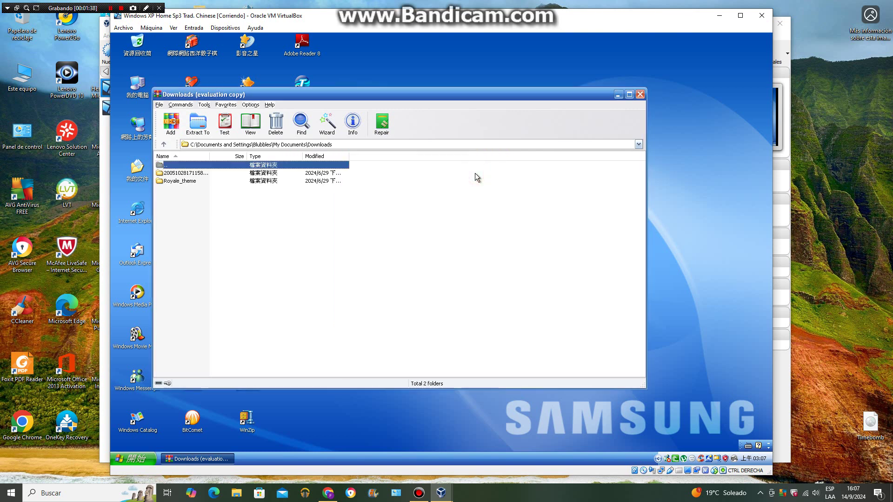
click(639, 95)
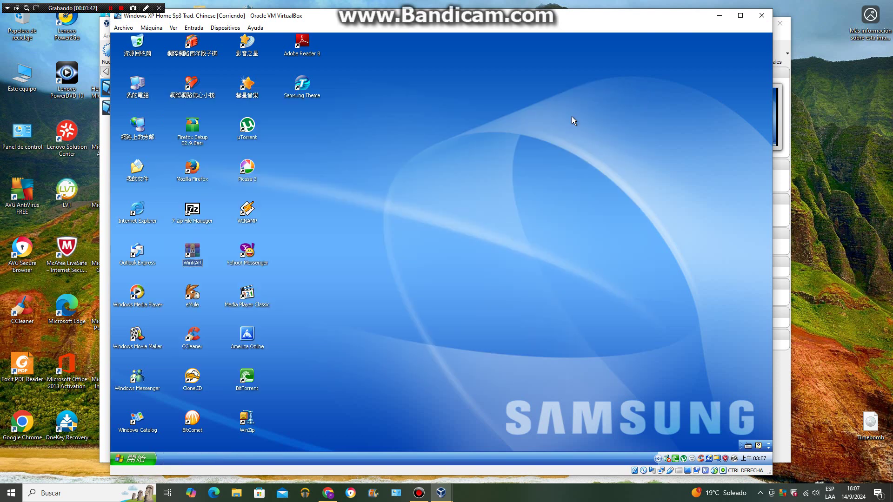
Open 7-Zip File Manager, view its About information and close it
click(195, 210)
double_click(196, 212)
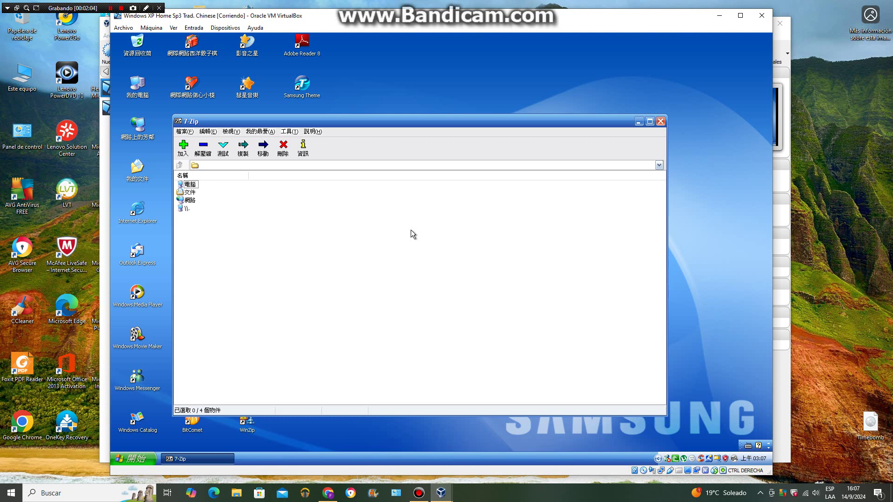
click(317, 132)
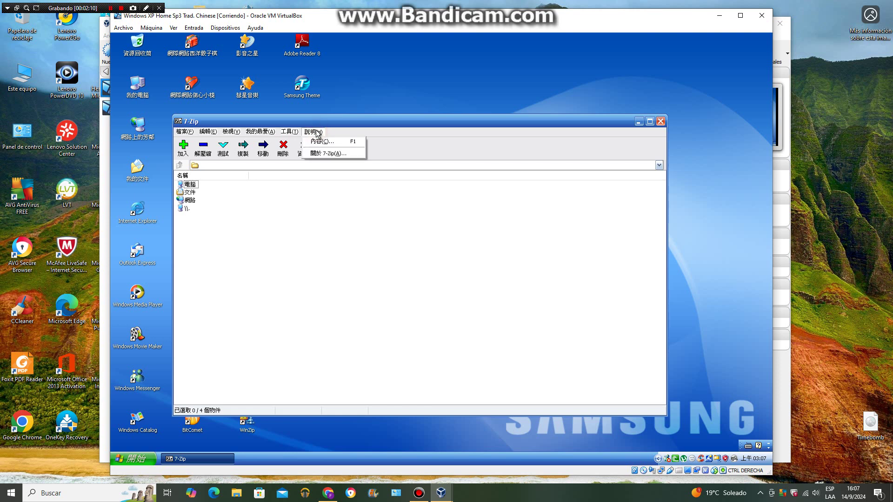
click(355, 155)
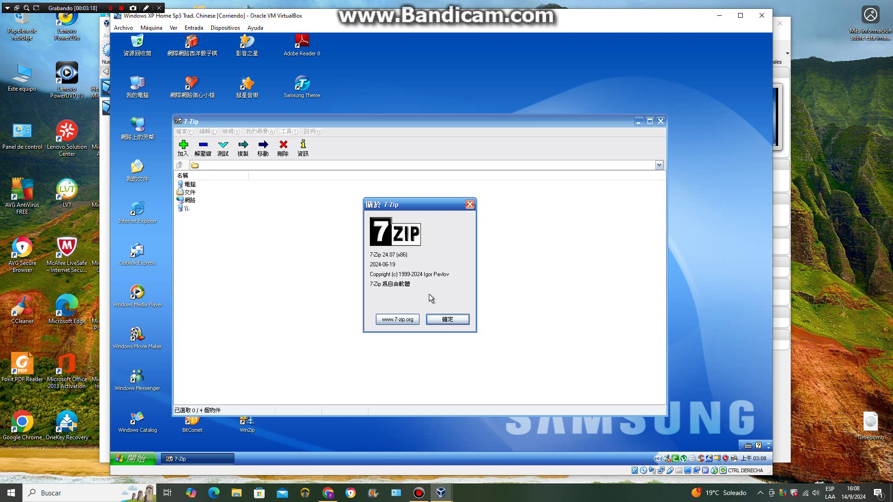
click(442, 320)
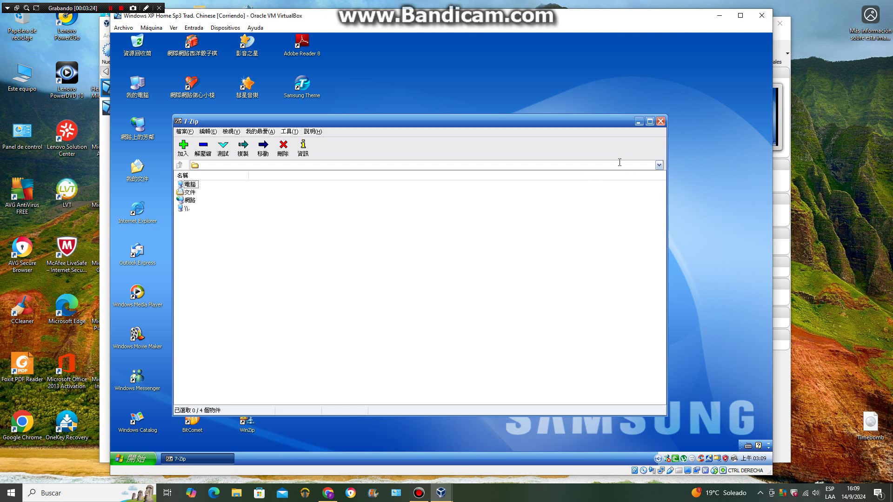
click(660, 123)
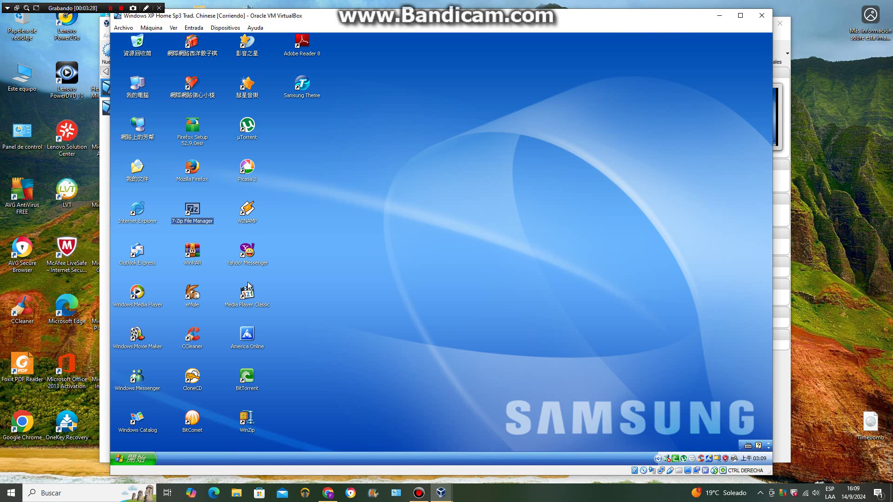
Open eMule, view its About splash with the credits, and exit the program with confirmation
double_click(191, 294)
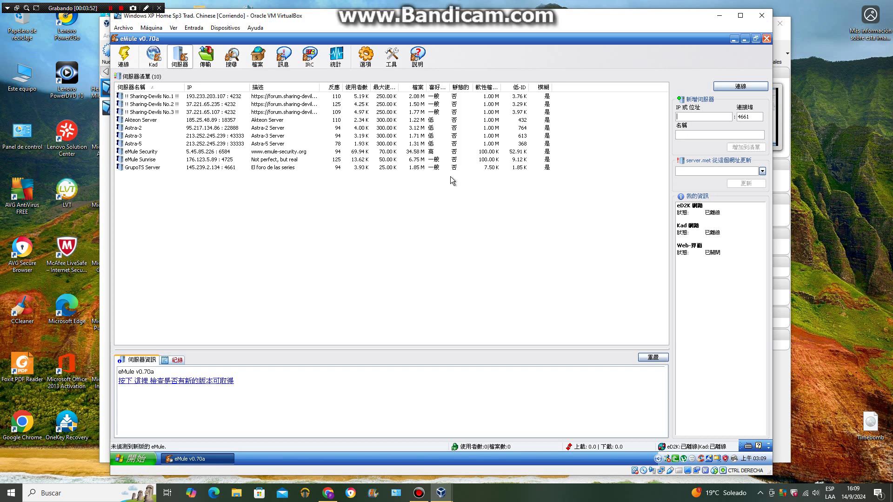
right_click(492, 40)
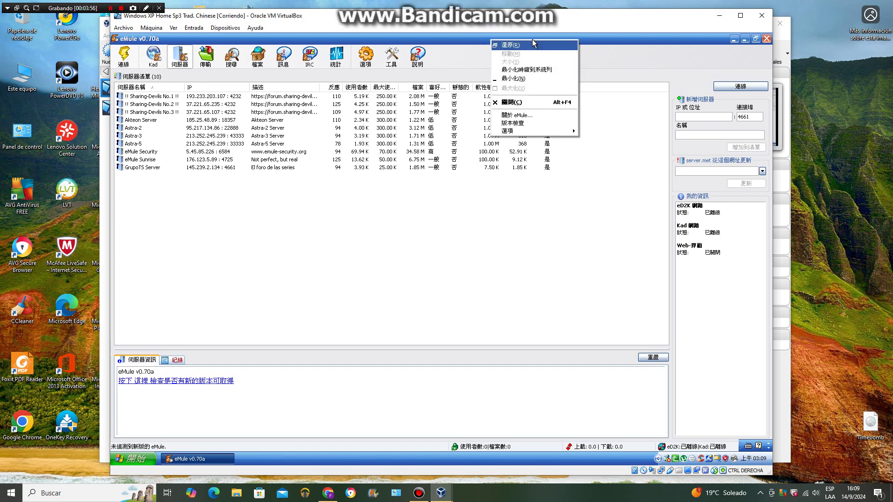
click(554, 115)
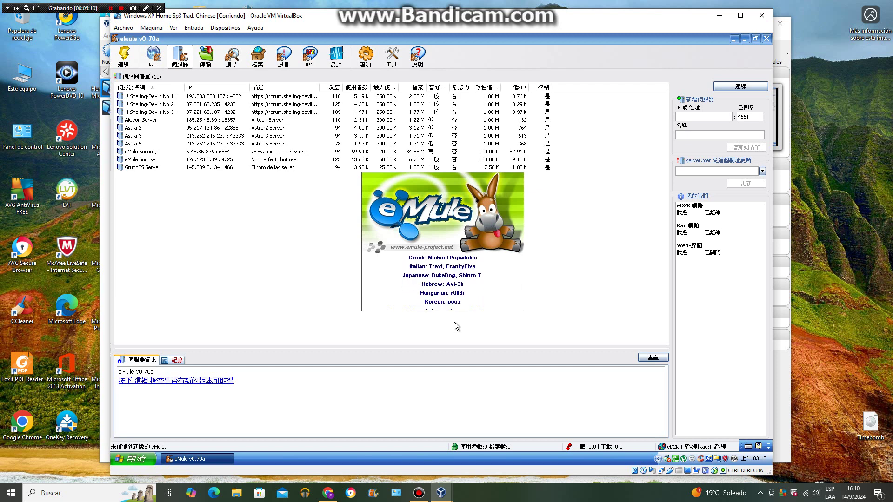
click(471, 292)
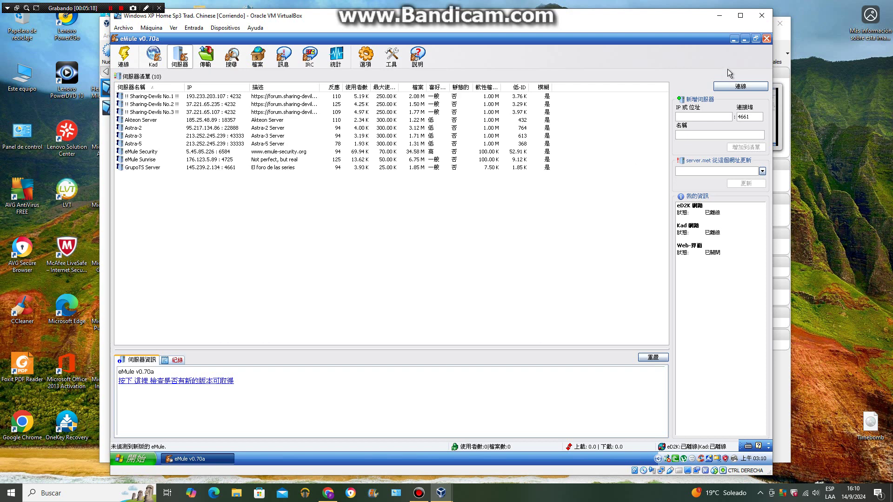
click(767, 39)
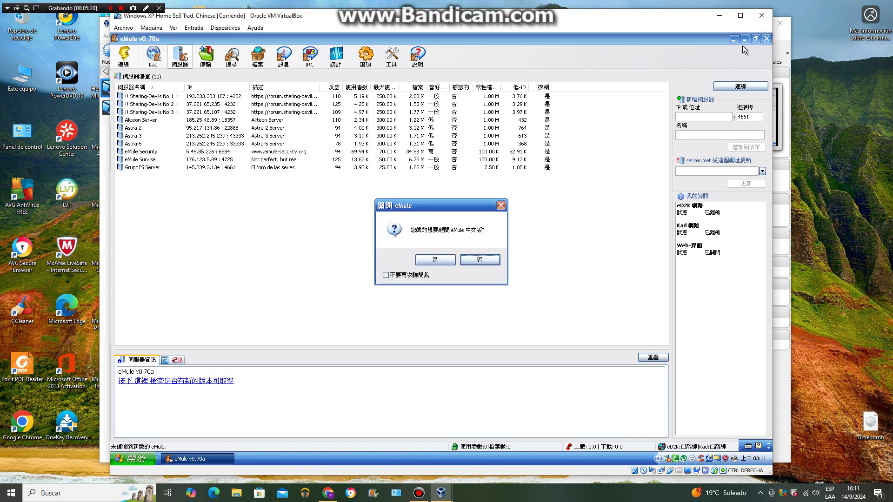
click(436, 261)
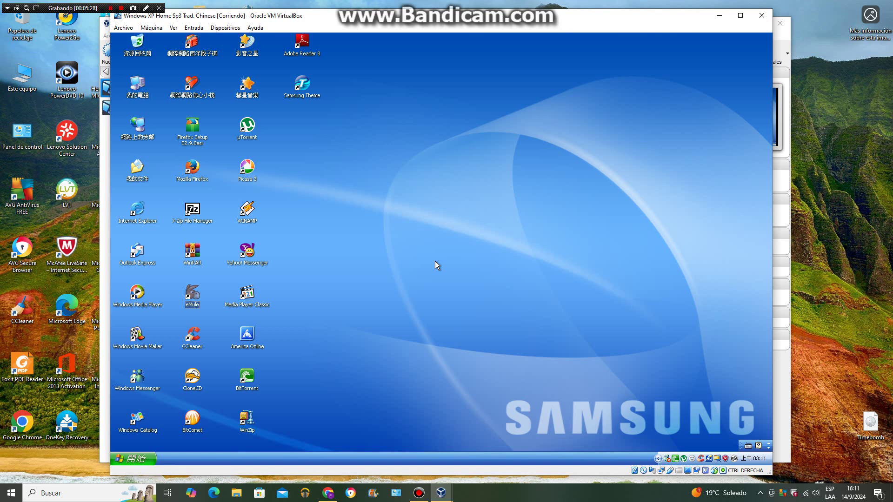
Launch CloneCD from the desktop and set its language to Trad. Chinese
double_click(192, 377)
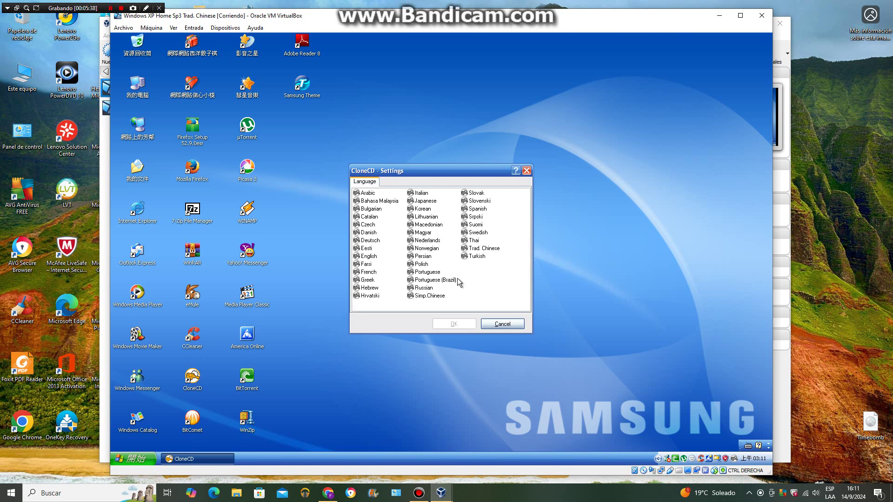
click(485, 249)
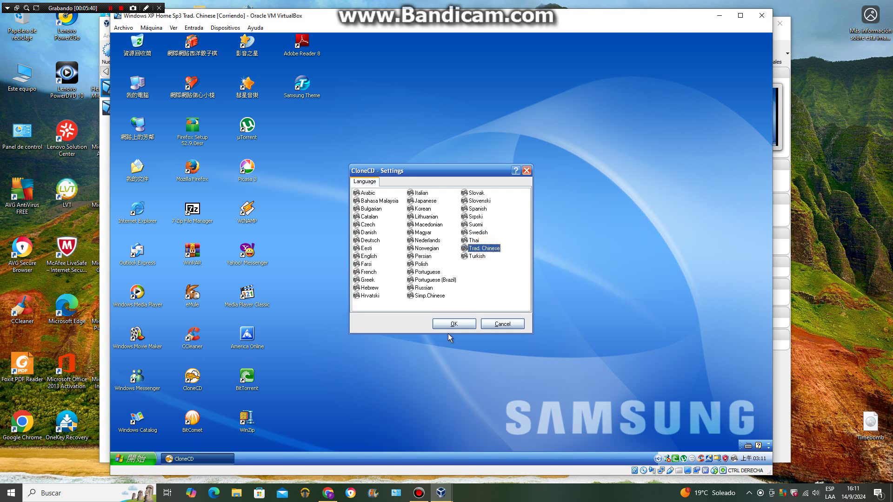
click(455, 323)
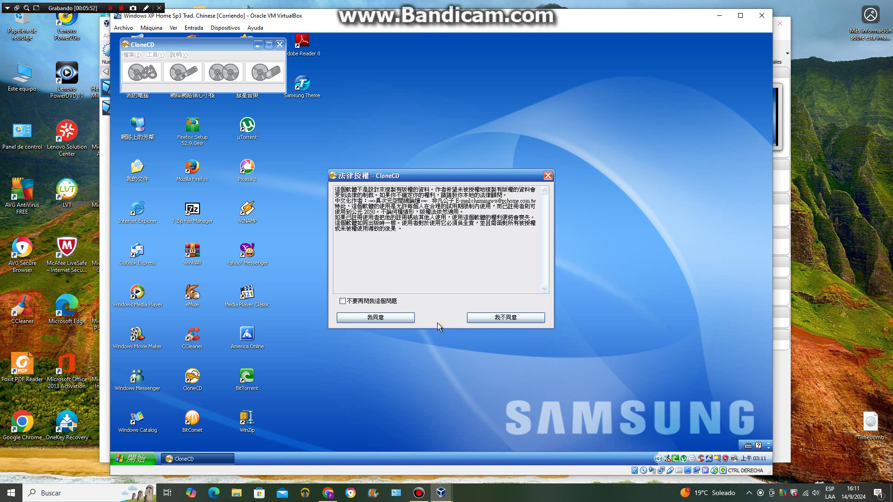
Accept CloneCD's legal terms and continue in trial mode, closing the log window and the browser window
click(405, 317)
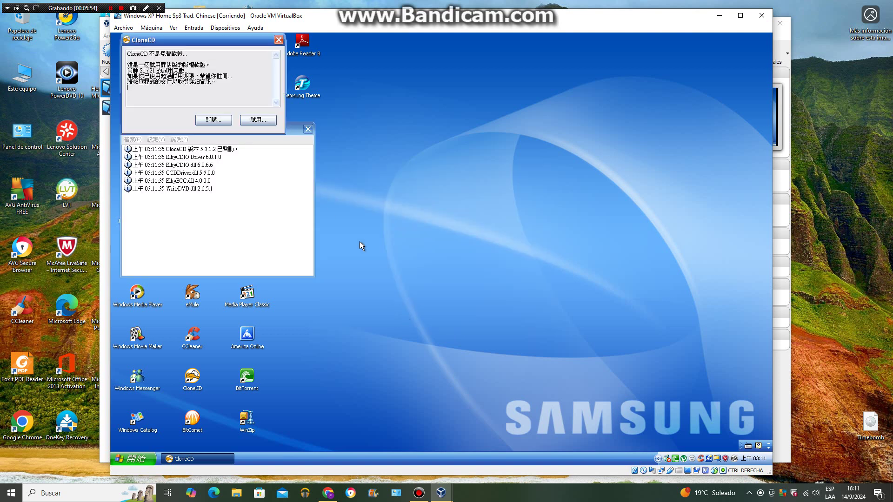
click(251, 122)
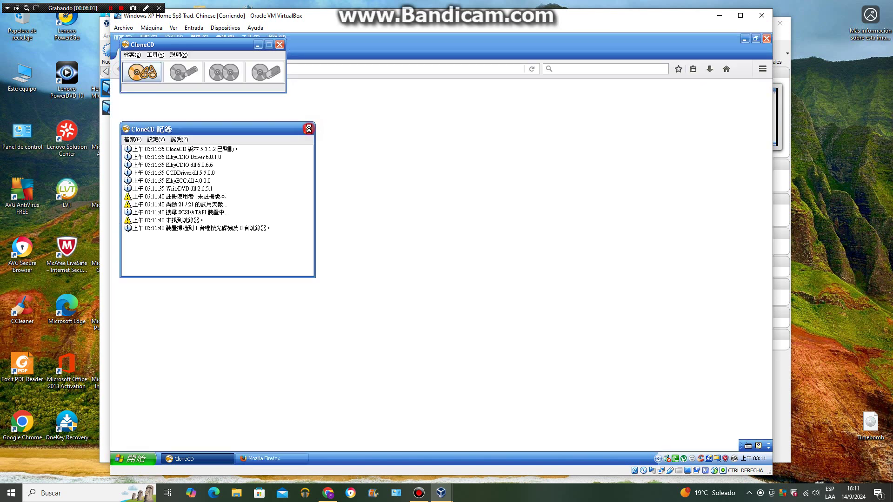
click(309, 128)
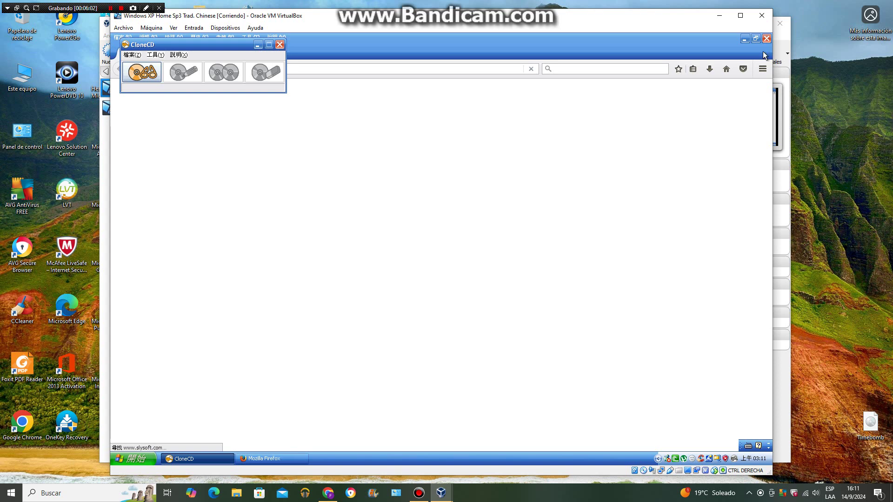
click(766, 38)
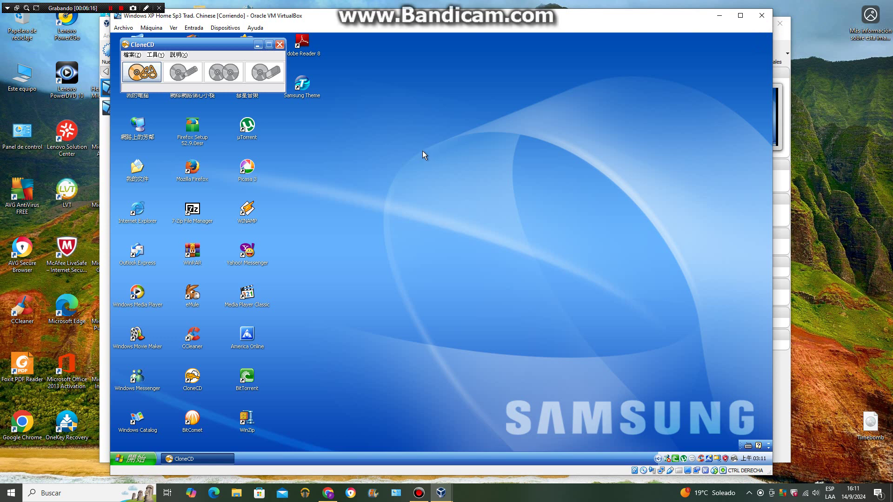
View CloneCD's program information and close the program
click(180, 55)
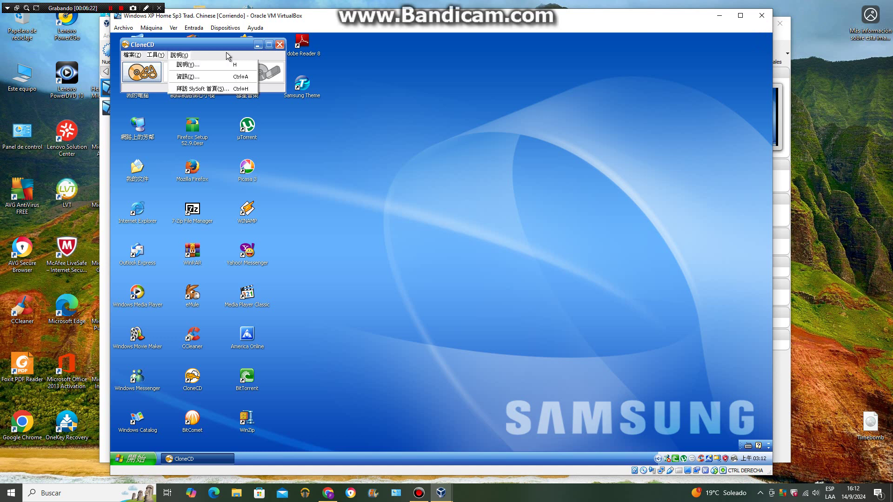
click(244, 79)
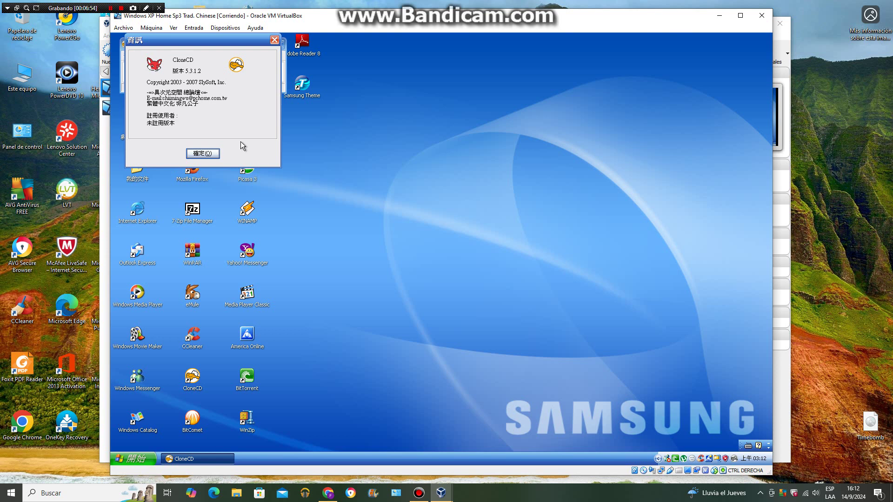
click(200, 153)
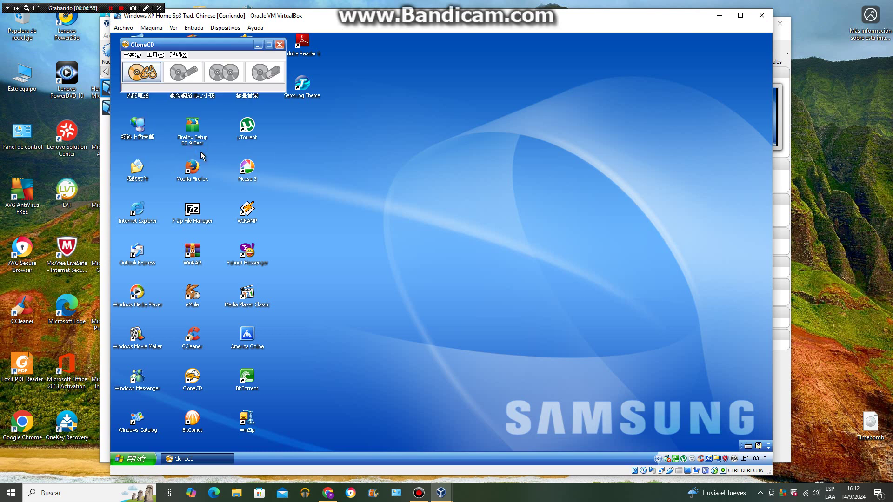
click(280, 44)
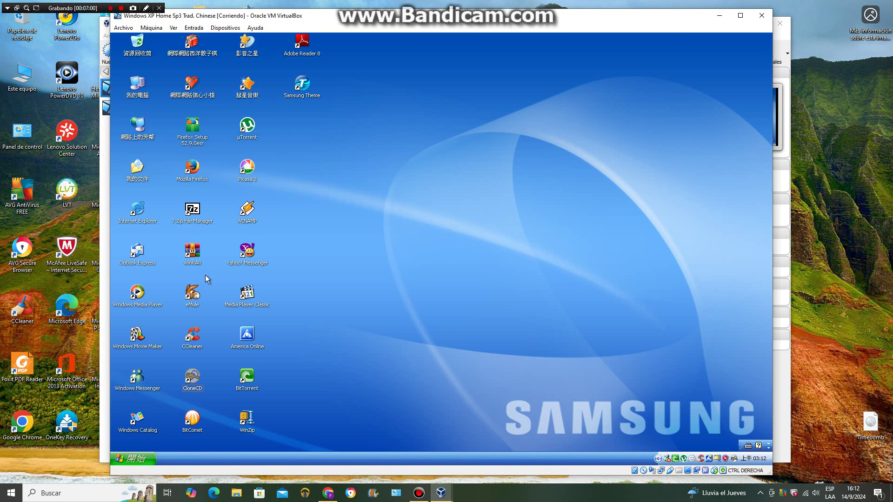
Open CCleaner, look at its About page and the Custom Clean section, and close it
double_click(194, 334)
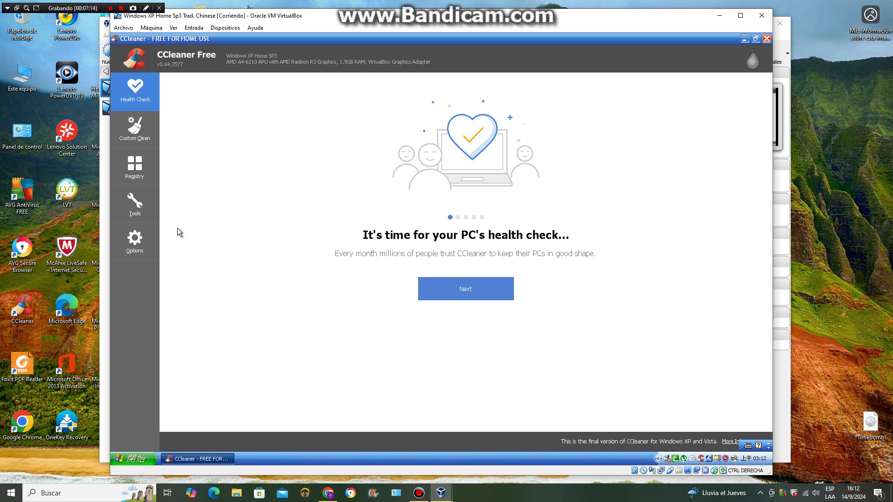
click(136, 245)
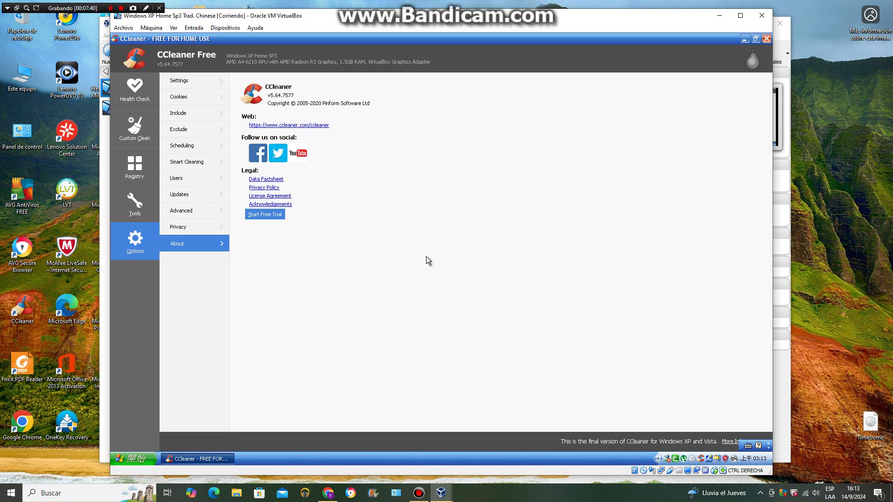
click(139, 128)
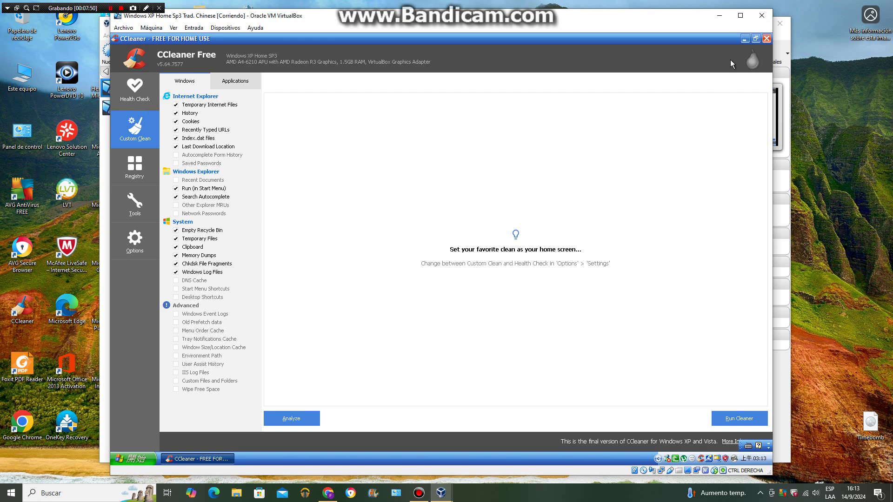
click(765, 38)
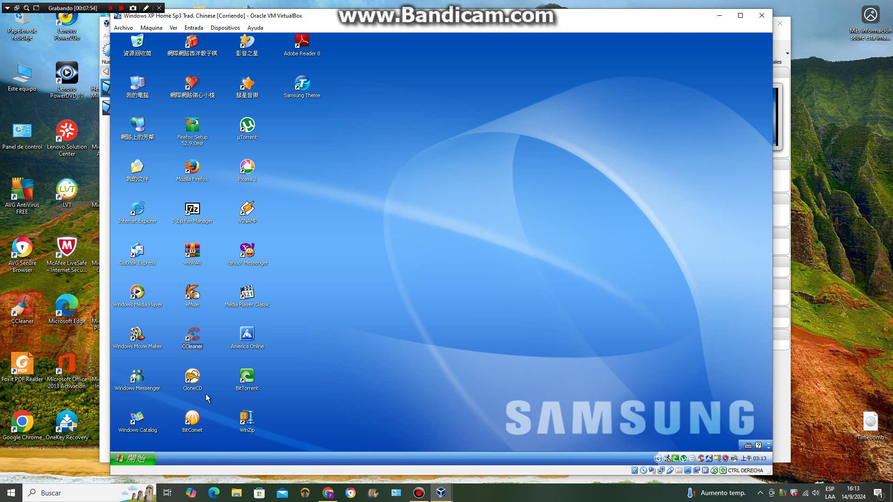
Open BitComet, continuing past the site certificate alert, view its About information and close it
double_click(192, 423)
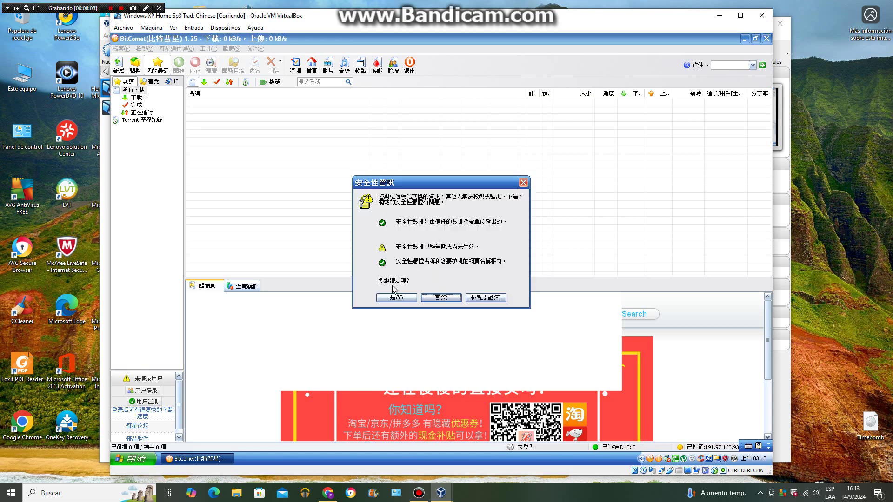
click(397, 298)
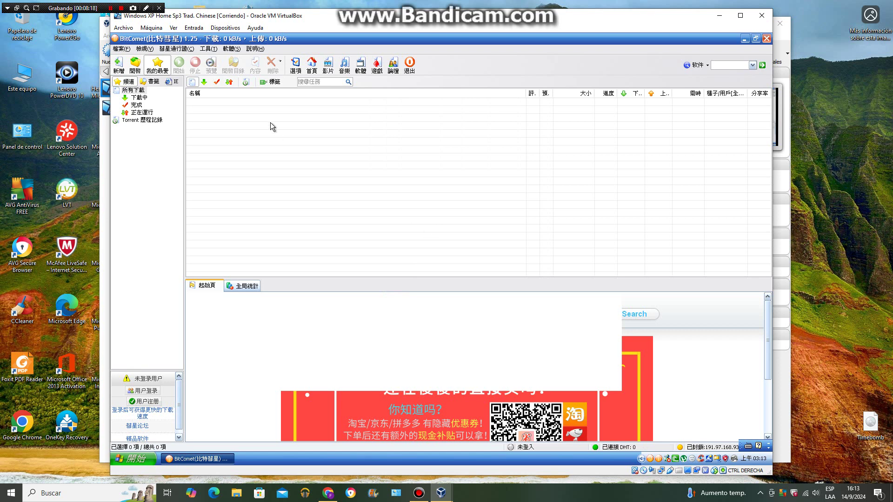
click(256, 55)
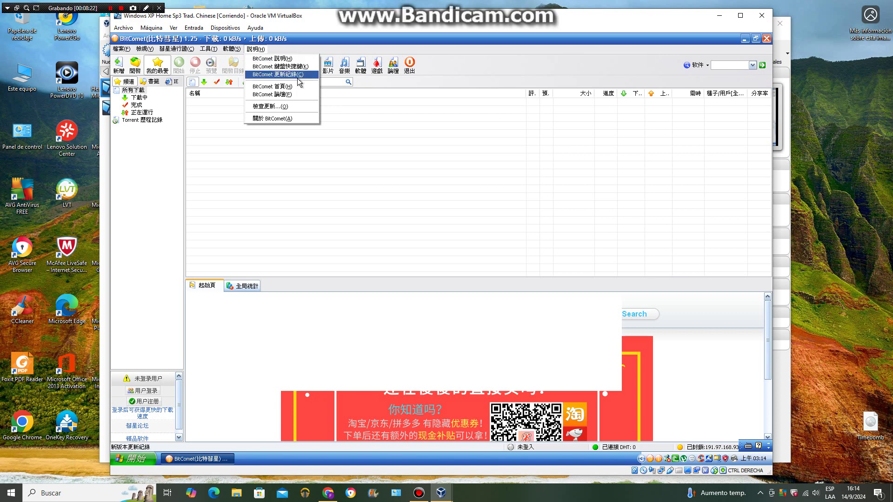
click(311, 119)
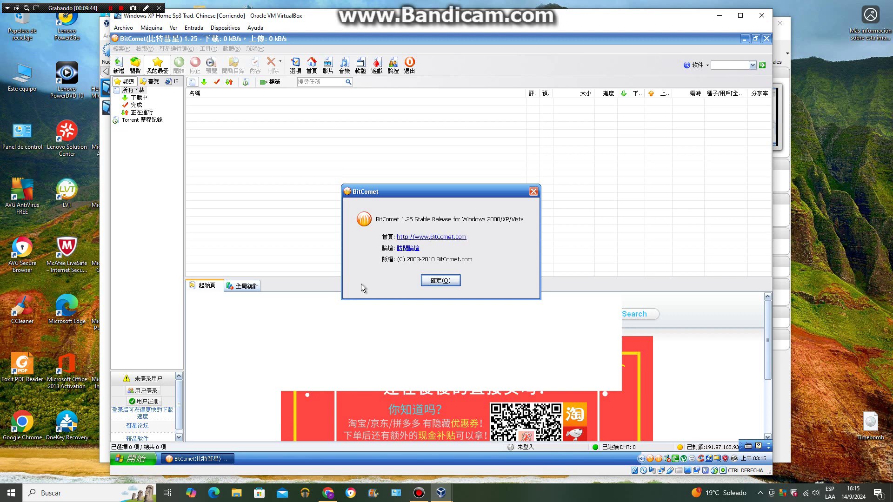
click(431, 282)
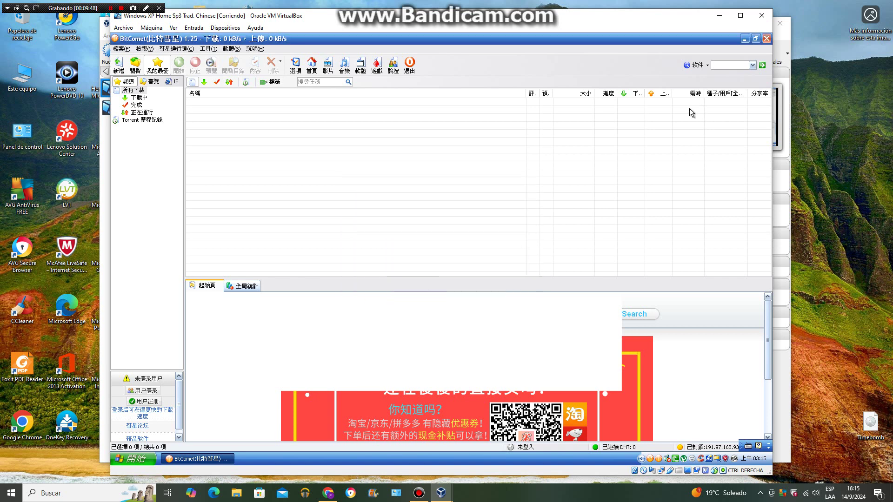
click(766, 39)
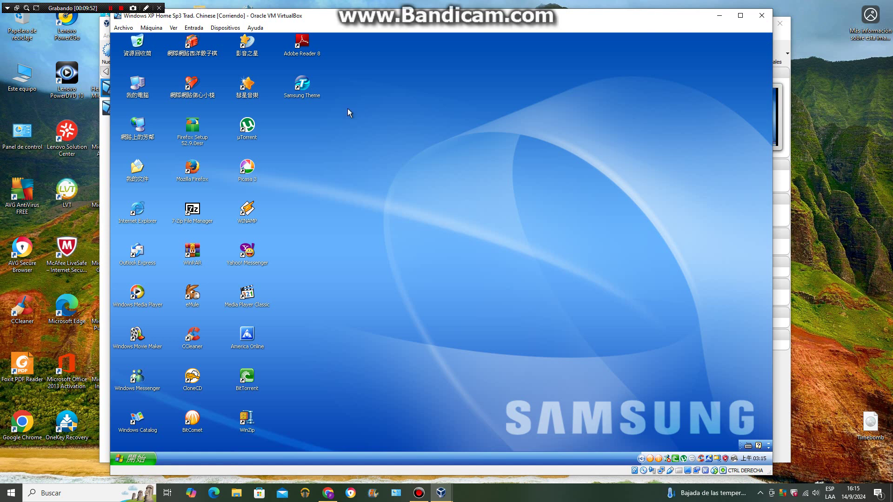
Launch the 彗星音樂 music player from the desktop
double_click(246, 85)
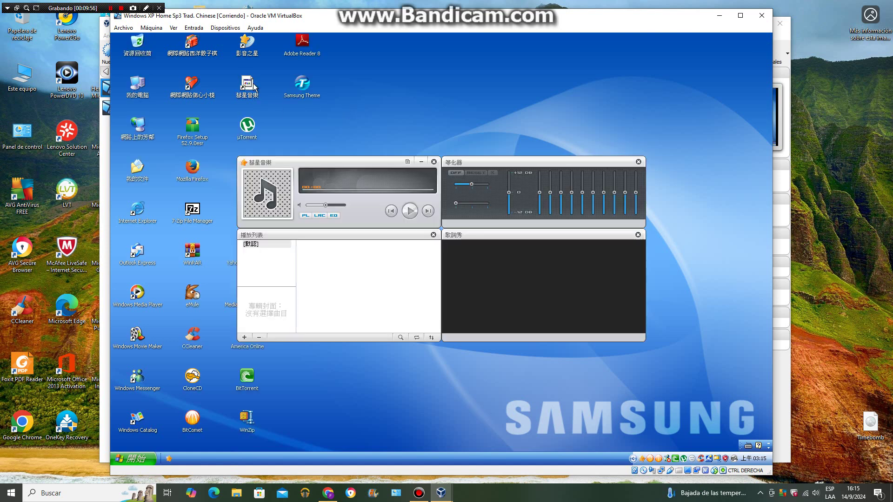